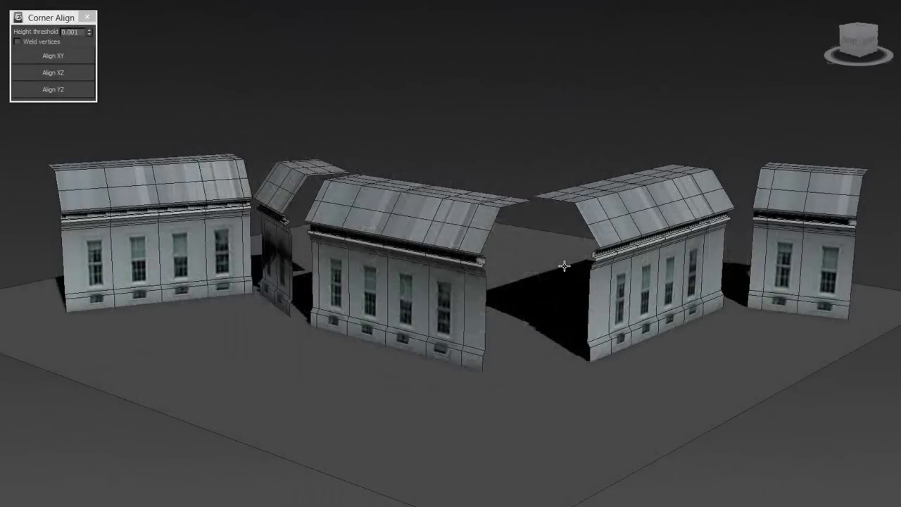
# Step: Orbit around the separate wall and roof pieces and select all the building objects
pyautogui.moveTo(564, 265)
pyautogui.keyDown('alt'); pyautogui.mouseDown(button='middle')
pyautogui.moveTo(567, 349)
pyautogui.moveTo(571, 275)
pyautogui.moveTo(419, 310)
pyautogui.mouseUp(button='middle'); pyautogui.keyUp('alt')
pyautogui.hotkey('ctrl', 'a')
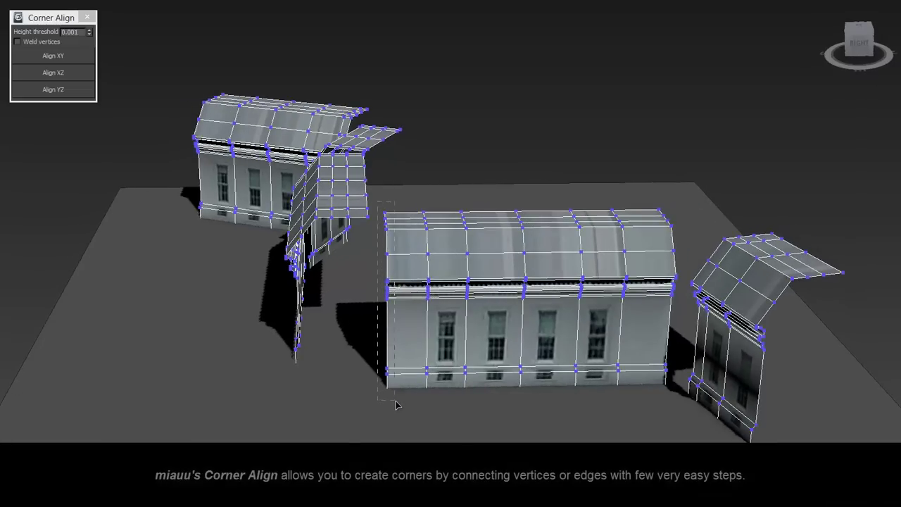
# Step: Box-select the facing end vertices of both building wings, then check the gap from above and below
pyautogui.moveTo(385, 381); pyautogui.dragTo(396, 402)
pyautogui.moveTo(394, 362)
pyautogui.keyDown('alt'); pyautogui.mouseDown(button='middle')
pyautogui.moveTo(484, 363)
pyautogui.moveTo(477, 368)
pyautogui.mouseUp(button='middle'); pyautogui.keyUp('alt')
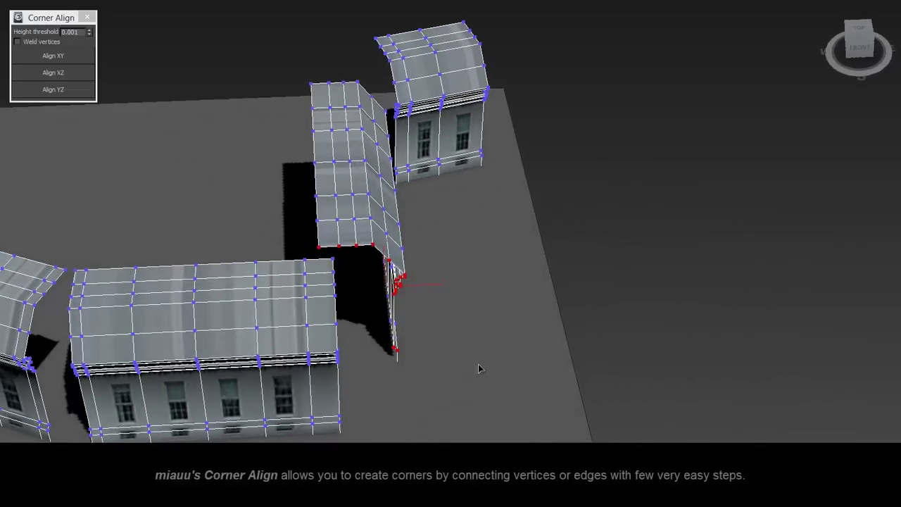
pyautogui.moveTo(357, 442); pyautogui.dragTo(323, 259)
pyautogui.keyDown('alt'); pyautogui.moveTo(615, 336); pyautogui.dragTo(557, 350, button='middle'); pyautogui.keyUp('alt')
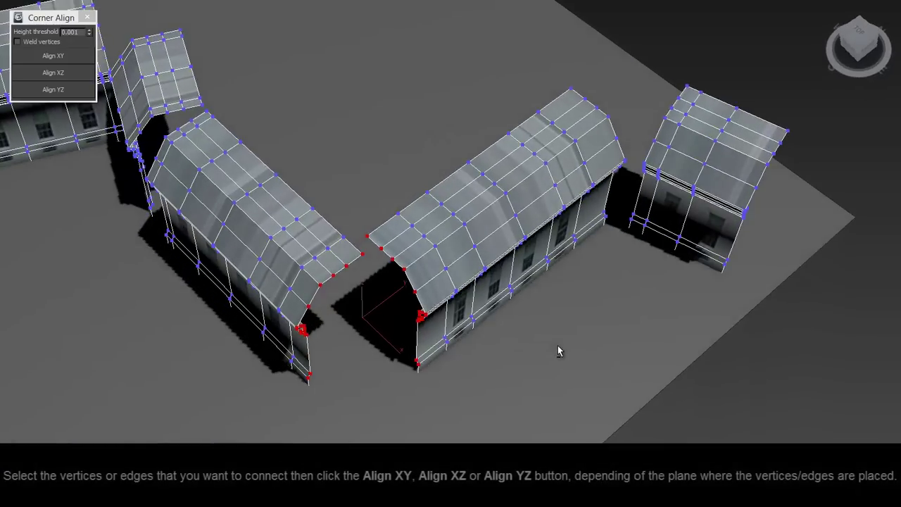
pyautogui.press('w')
pyautogui.keyDown('alt'); pyautogui.moveTo(499, 317); pyautogui.dragTo(490, 342, button='middle'); pyautogui.keyUp('alt')
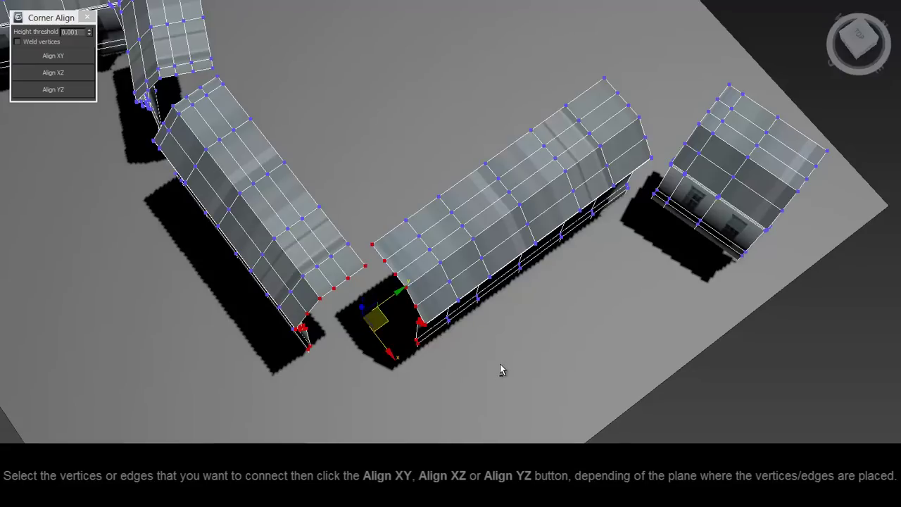
pyautogui.keyDown('alt'); pyautogui.moveTo(502, 368); pyautogui.dragTo(507, 326, button='middle'); pyautogui.keyUp('alt')
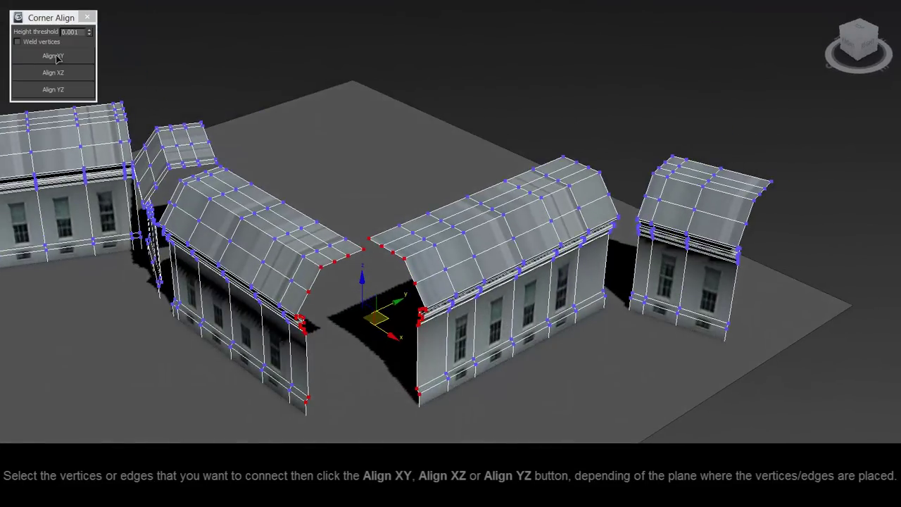
# Step: Align the selected vertices with Align XY, accepting the MAXScript prompt, so the walls meet in a corner
pyautogui.click(55, 57)
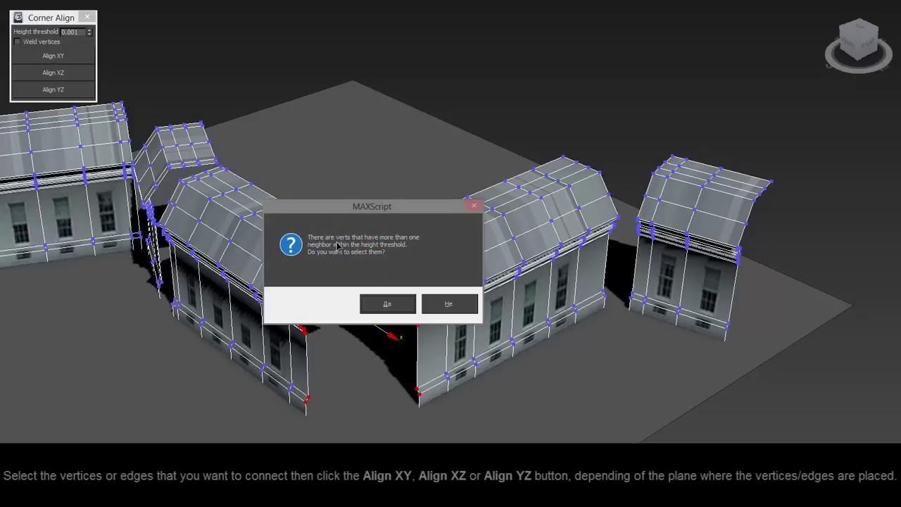
pyautogui.moveTo(384, 206); pyautogui.dragTo(386, 97)
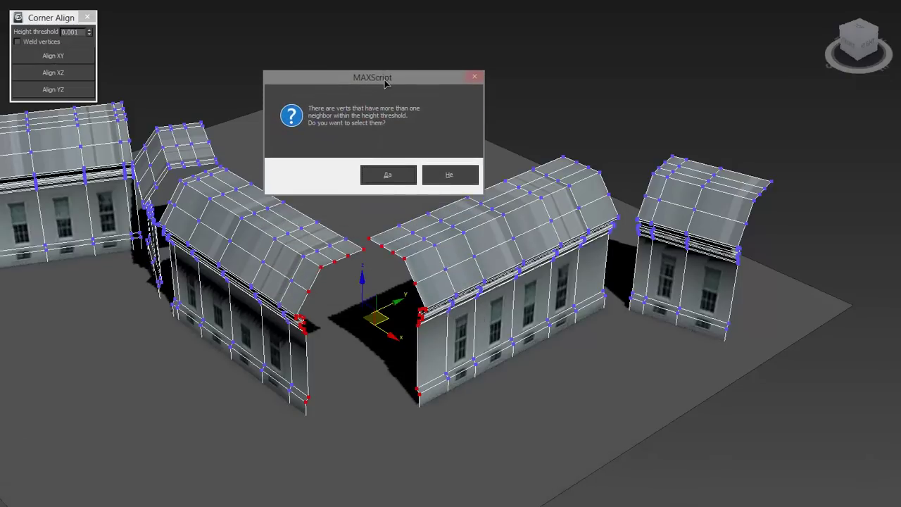
pyautogui.click(390, 182)
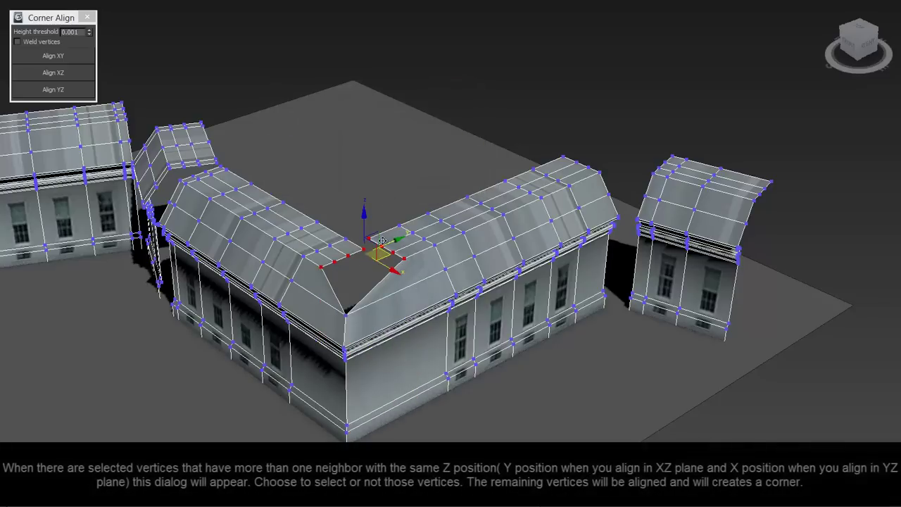
pyautogui.moveTo(447, 280)
pyautogui.keyDown('alt'); pyautogui.mouseDown(button='middle')
pyautogui.moveTo(443, 316)
pyautogui.moveTo(428, 283)
pyautogui.moveTo(413, 276)
pyautogui.mouseUp(button='middle'); pyautogui.keyUp('alt')
pyautogui.scroll(2, 413, 276)
pyautogui.scroll(2, 338, 260)
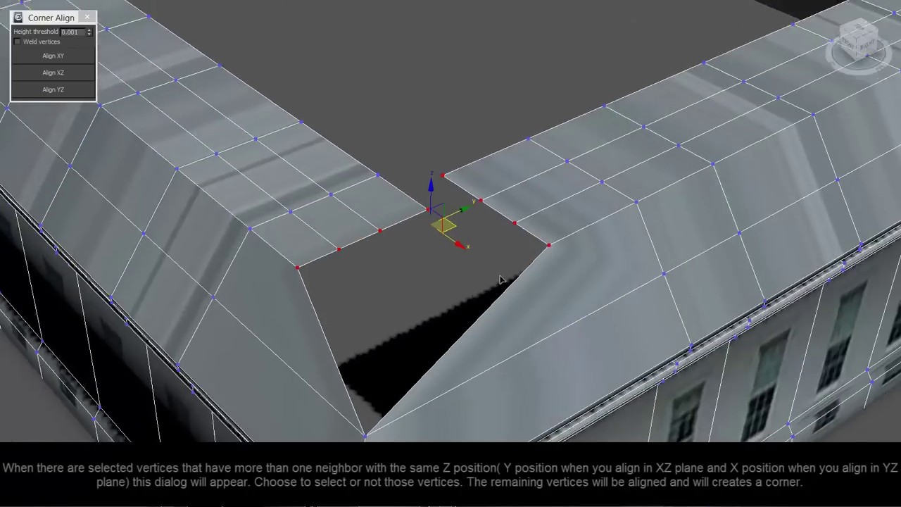
pyautogui.scroll(1, 264, 244)
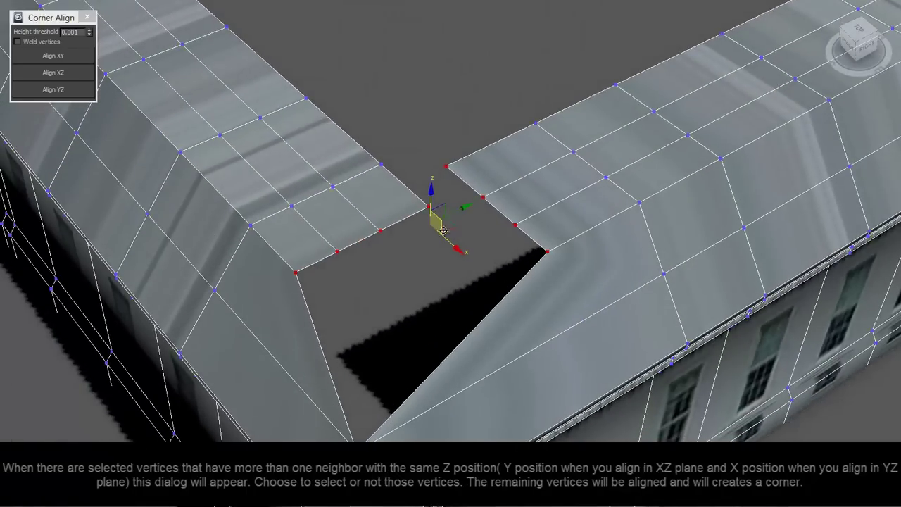
# Step: Switch to Edge level and select the right and left roof corner edges
pyautogui.hotkey('ctrl', 'b')
pyautogui.click(576, 237)
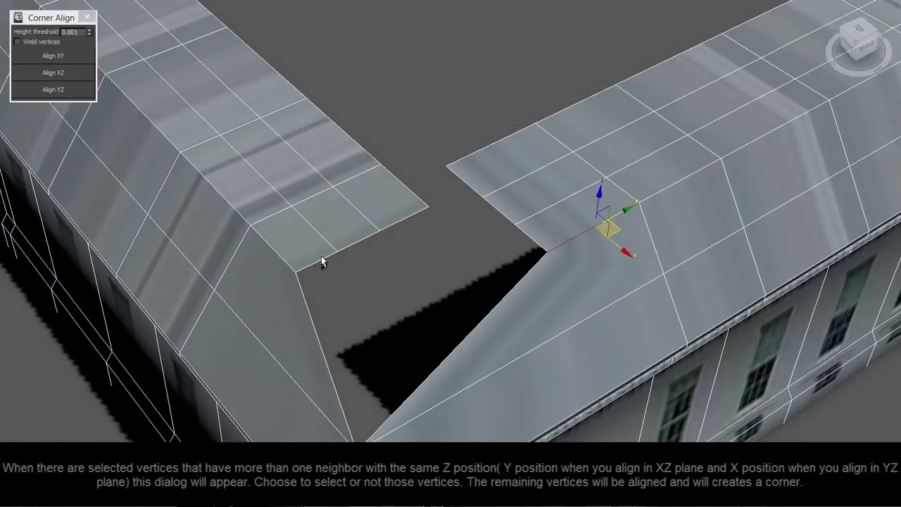
pyautogui.keyDown('ctrl'); pyautogui.click(269, 244); pyautogui.keyUp('ctrl')
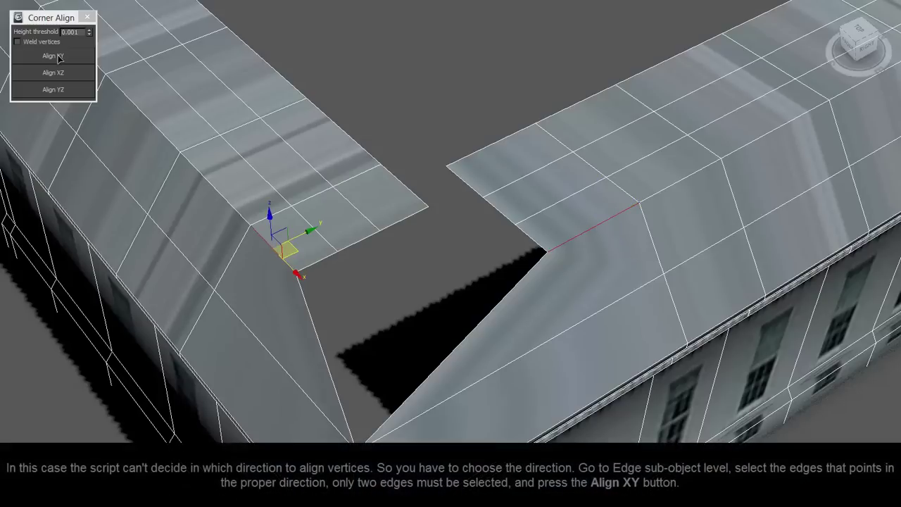
# Step: Align the two roof corner edges, then in Top view align the upper roof's vertical edge with the lower roof's top edge
pyautogui.click(59, 56)
pyautogui.moveTo(500, 181)
pyautogui.keyDown('alt'); pyautogui.mouseDown(button='middle')
pyautogui.moveTo(497, 249)
pyautogui.moveTo(498, 173)
pyautogui.mouseUp(button='middle'); pyautogui.keyUp('alt')
pyautogui.press('t')
pyautogui.press('z')
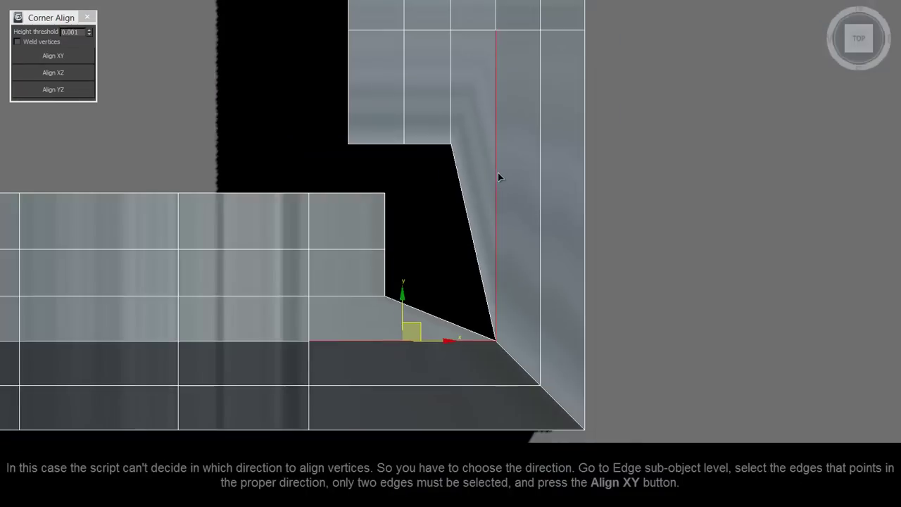
pyautogui.click(348, 76)
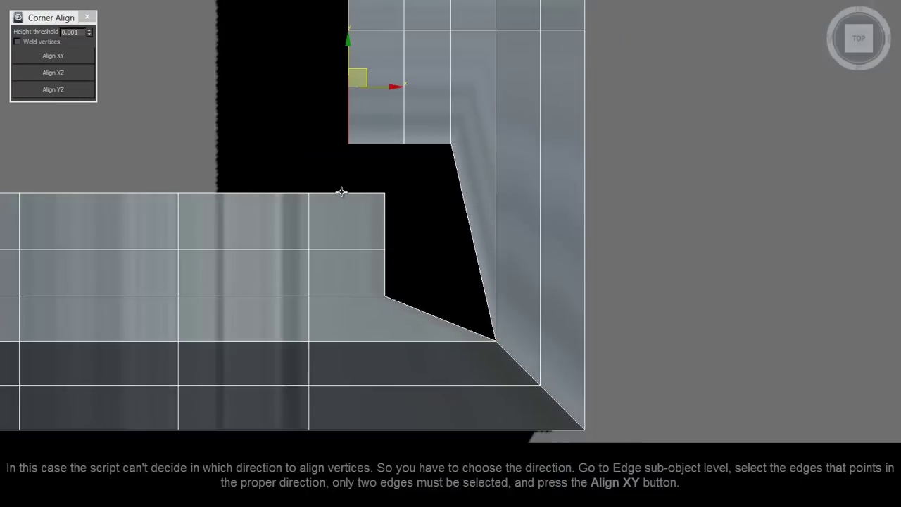
pyautogui.keyDown('ctrl'); pyautogui.click(341, 192); pyautogui.keyUp('ctrl')
pyautogui.click(64, 57)
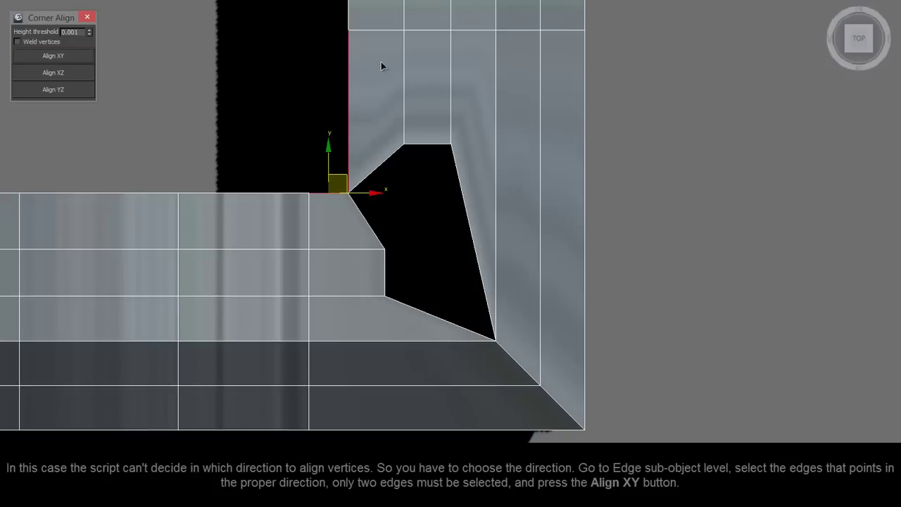
# Step: Align the next two vertical and horizontal roof edge pairs to close the remaining hole
pyautogui.click(402, 70)
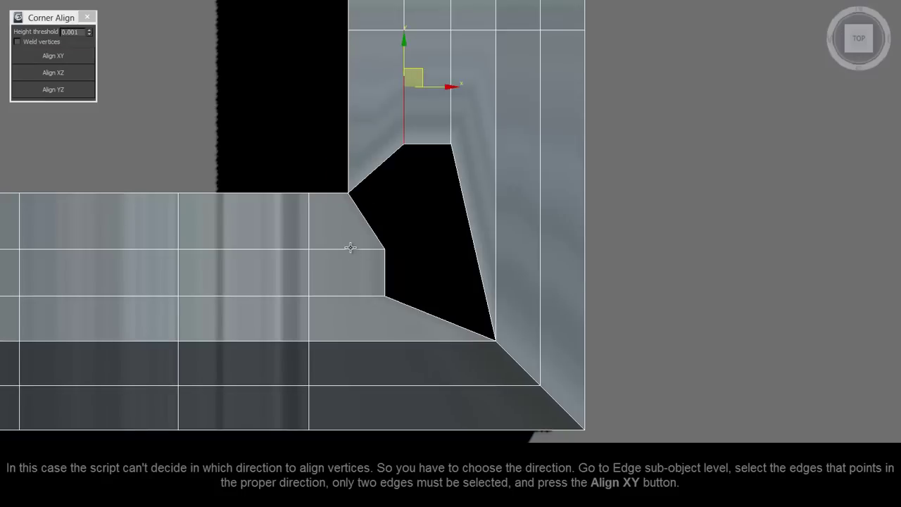
pyautogui.keyDown('ctrl'); pyautogui.click(351, 249); pyautogui.keyUp('ctrl')
pyautogui.click(64, 57)
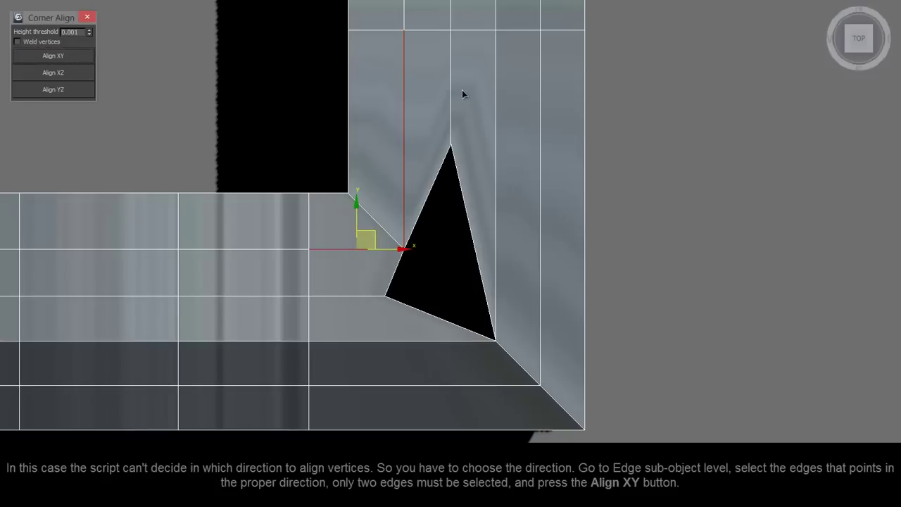
pyautogui.click(450, 70)
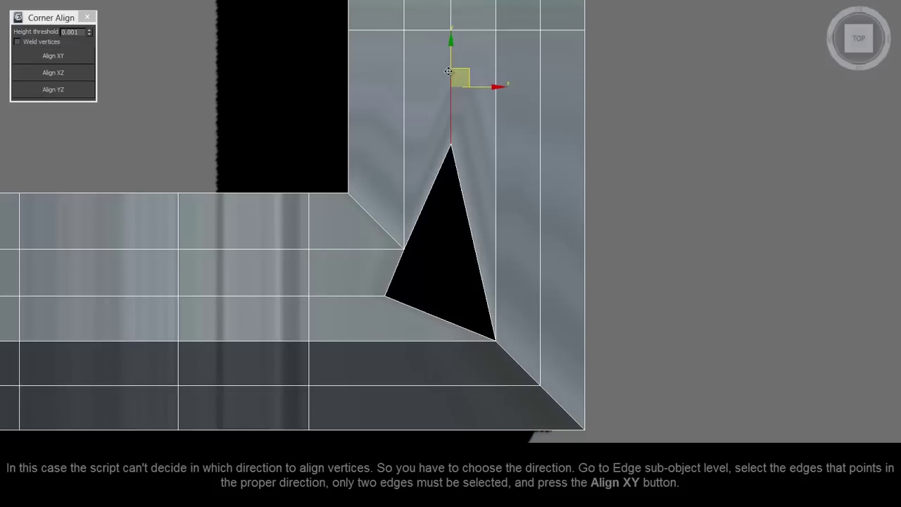
pyautogui.keyDown('ctrl'); pyautogui.click(354, 294); pyautogui.keyUp('ctrl')
pyautogui.click(58, 54)
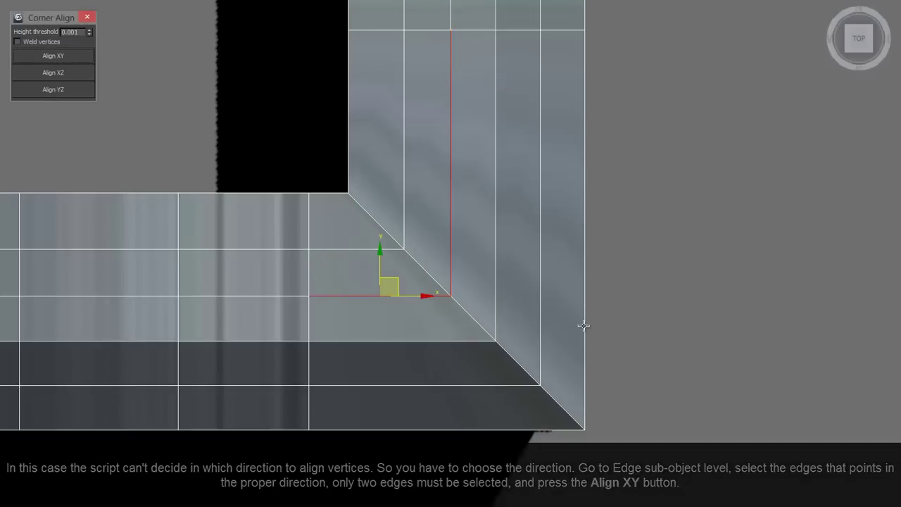
pyautogui.moveTo(584, 323)
pyautogui.keyDown('alt'); pyautogui.mouseDown(button='middle')
pyautogui.moveTo(541, 308)
pyautogui.moveTo(537, 238)
pyautogui.moveTo(438, 255)
pyautogui.moveTo(512, 262)
pyautogui.moveTo(505, 257)
pyautogui.mouseUp(button='middle'); pyautogui.keyUp('alt')
# Step: Select the whole vertical corner edge loop of the separate end piece
pyautogui.scroll(-3, 537, 239)
pyautogui.scroll(-3, 536, 245)
pyautogui.scroll(3, 447, 248)
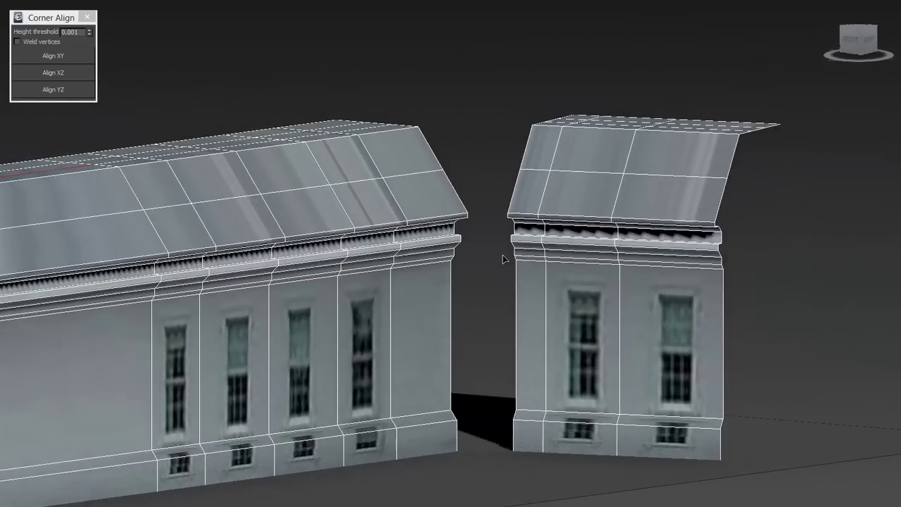
pyautogui.click(529, 420)
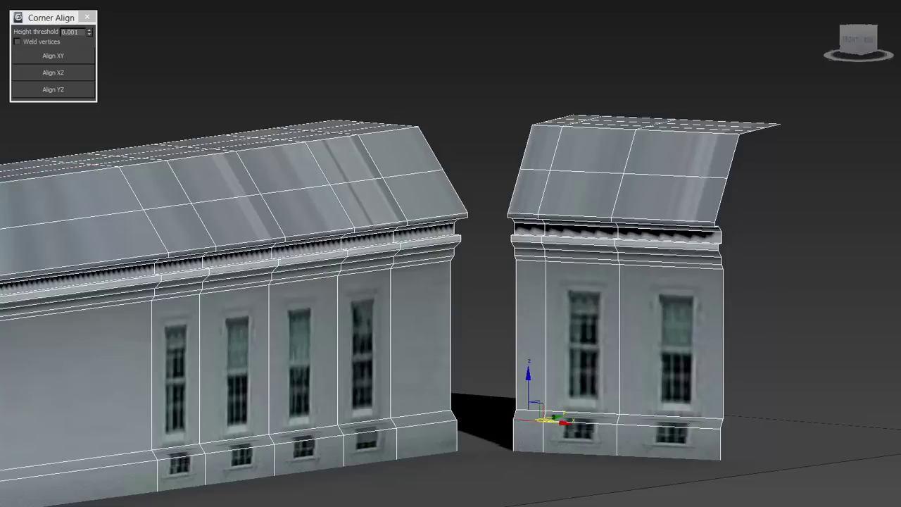
pyautogui.doubleClick(529, 421)
# Step: Add the long building's base, roof and top corner edges plus the end piece's roof corner edges
pyautogui.keyDown('ctrl'); pyautogui.click(416, 424); pyautogui.keyUp('ctrl')
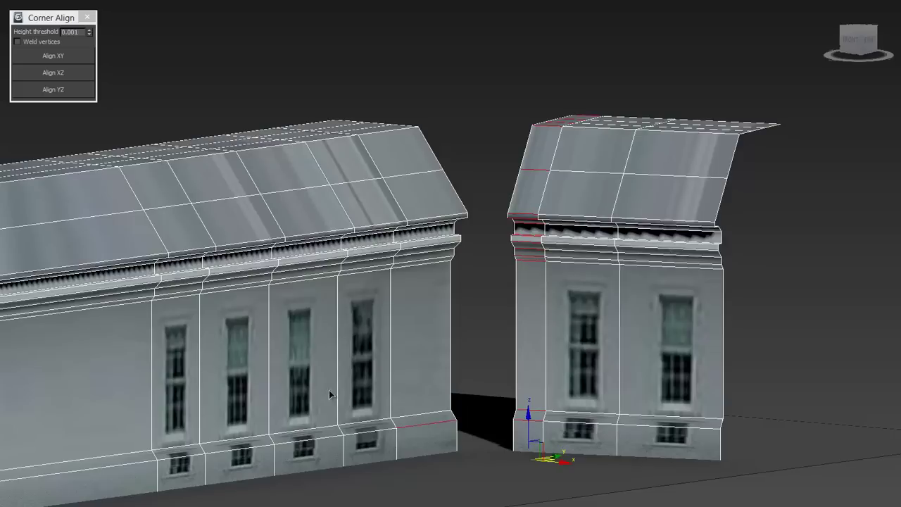
pyautogui.click(416, 220)
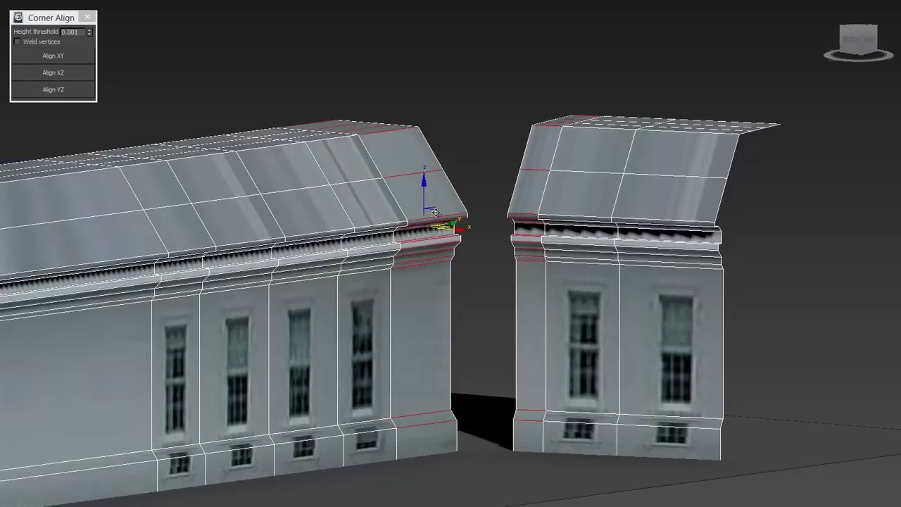
pyautogui.moveTo(416, 219)
pyautogui.keyDown('alt'); pyautogui.mouseDown(button='middle')
pyautogui.moveTo(408, 273)
pyautogui.moveTo(394, 211)
pyautogui.mouseUp(button='middle'); pyautogui.keyUp('alt')
pyautogui.click(364, 74)
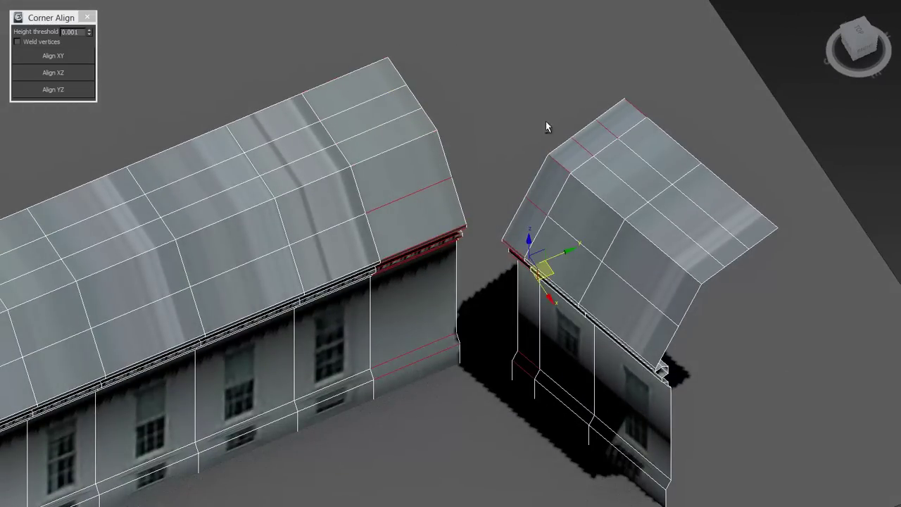
pyautogui.moveTo(538, 63); pyautogui.dragTo(646, 160)
pyautogui.moveTo(654, 173)
pyautogui.keyDown('alt'); pyautogui.mouseDown(button='middle')
pyautogui.moveTo(594, 194)
pyautogui.moveTo(591, 206)
pyautogui.mouseUp(button='middle'); pyautogui.keyUp('alt')
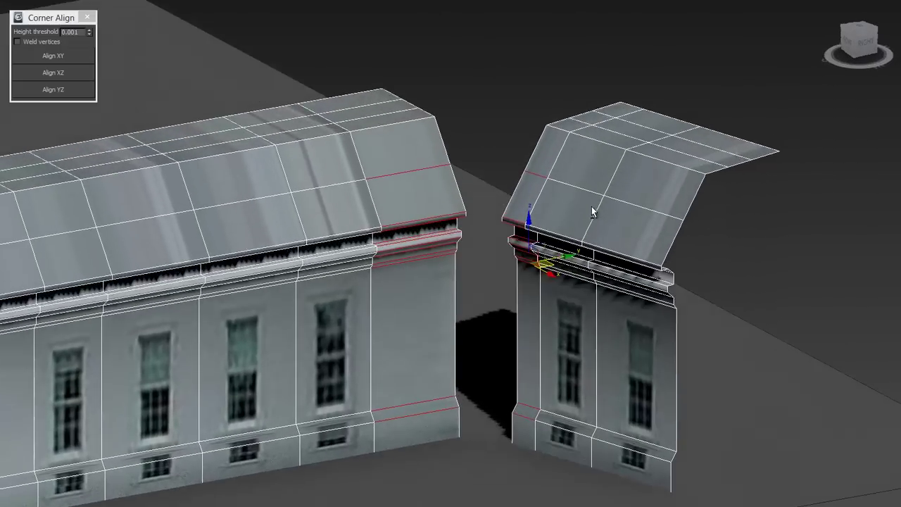
# Step: Enable welding and align the end piece onto the long building as a joined corner
pyautogui.click(18, 42)
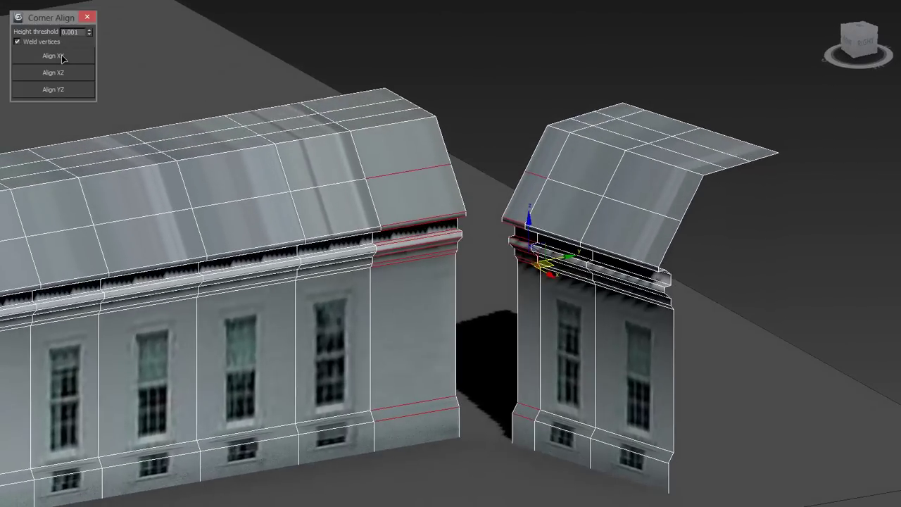
pyautogui.click(56, 55)
pyautogui.keyDown('alt'); pyautogui.moveTo(557, 183); pyautogui.dragTo(549, 201, button='middle'); pyautogui.keyUp('alt')
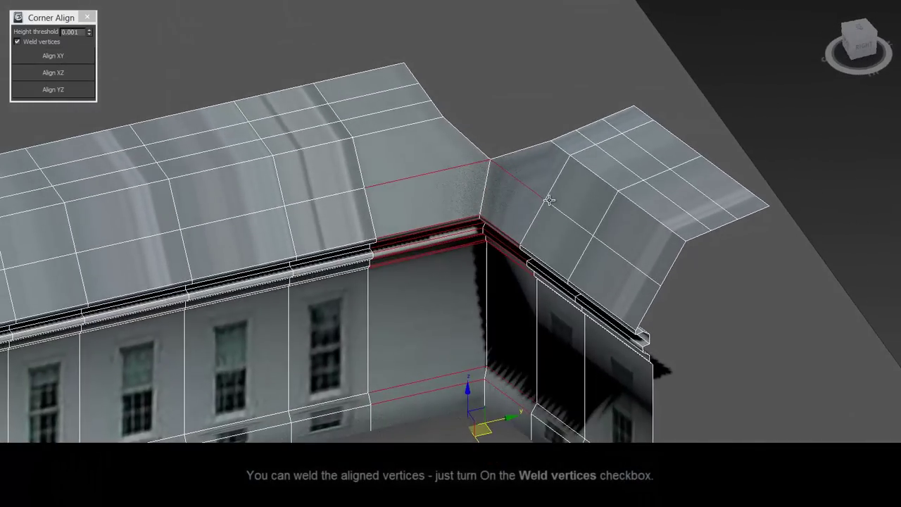
# Step: Weld two pairs of roof edges between the long building and the end piece into sloped corners
pyautogui.click(419, 130)
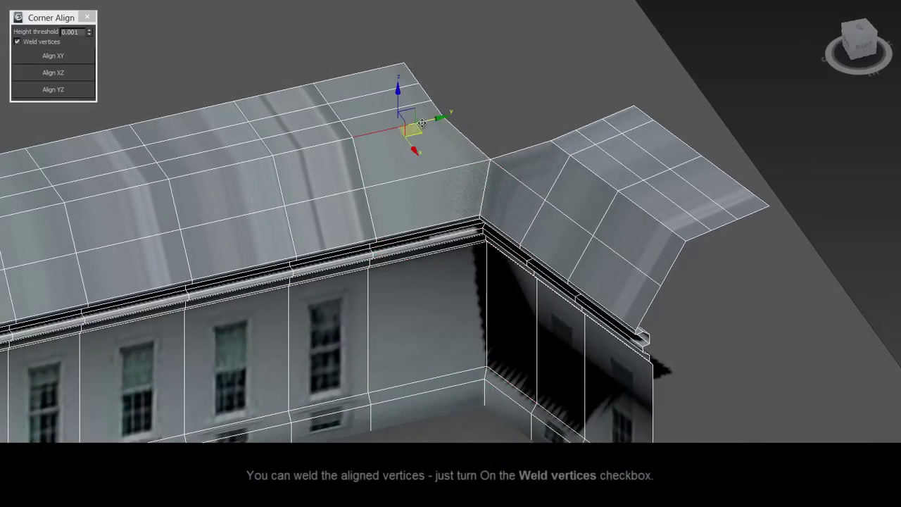
pyautogui.keyDown('ctrl'); pyautogui.click(560, 149); pyautogui.keyUp('ctrl')
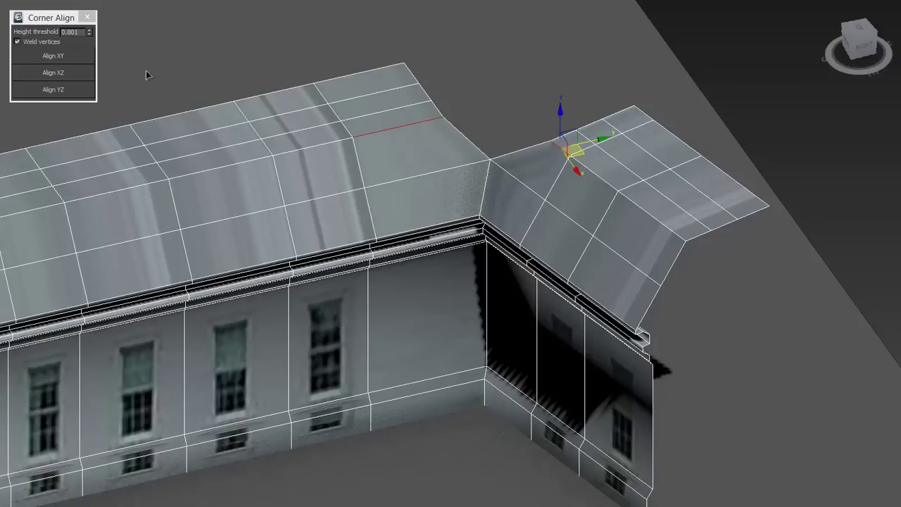
pyautogui.click(53, 55)
pyautogui.click(358, 75)
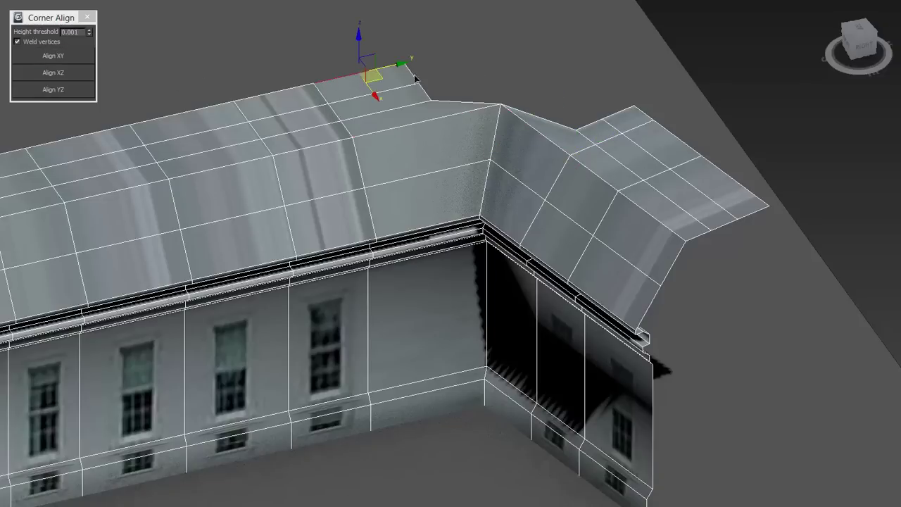
pyautogui.keyDown('ctrl'); pyautogui.click(637, 117); pyautogui.keyUp('ctrl')
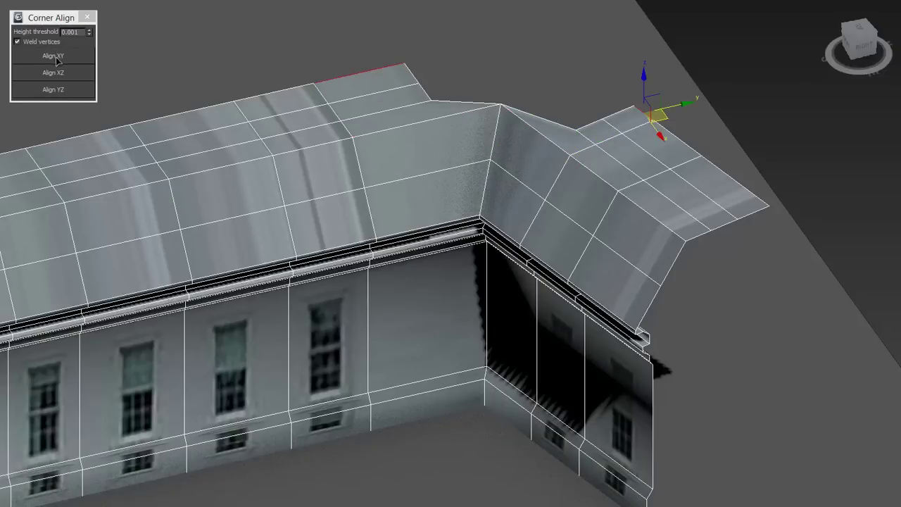
pyautogui.click(54, 56)
# Step: Align the roof edges at the inner corner into welded corners and view the whole L-shaped wall
pyautogui.keyDown('alt'); pyautogui.moveTo(563, 123); pyautogui.dragTo(561, 162, button='middle'); pyautogui.keyUp('alt')
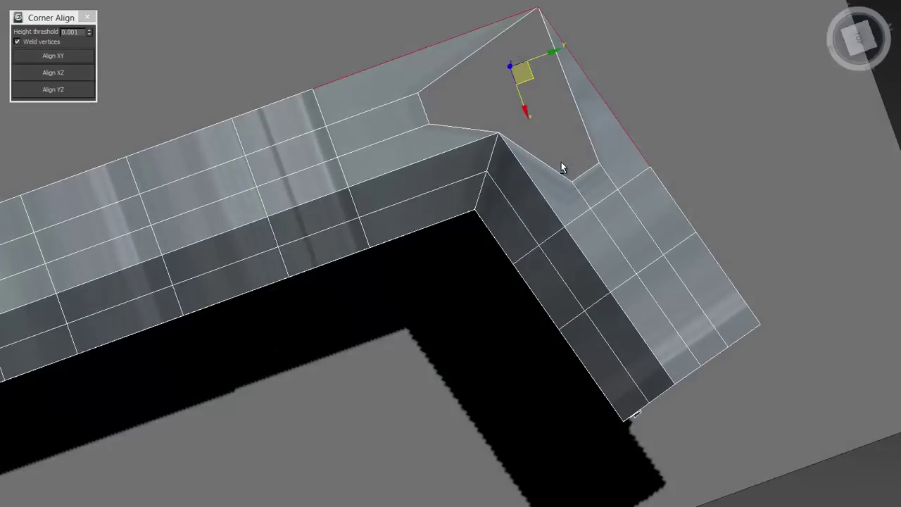
pyautogui.click(396, 99)
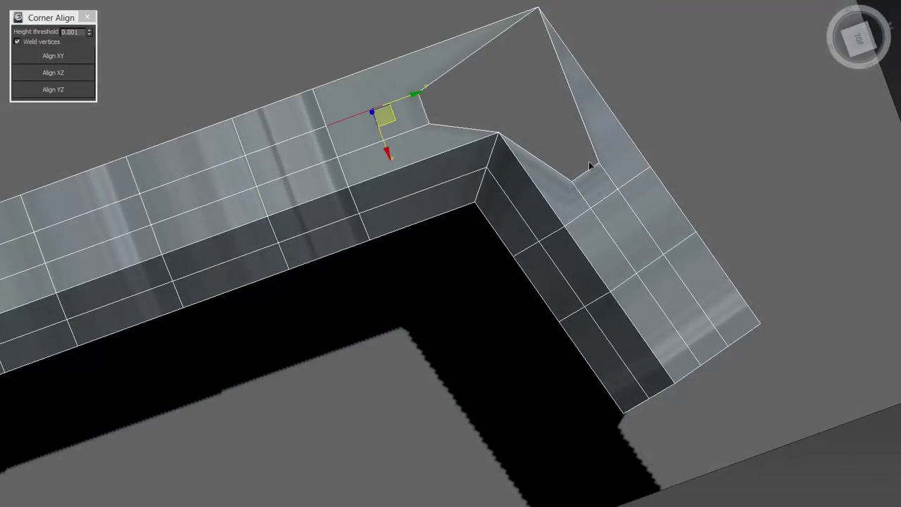
pyautogui.click(60, 59)
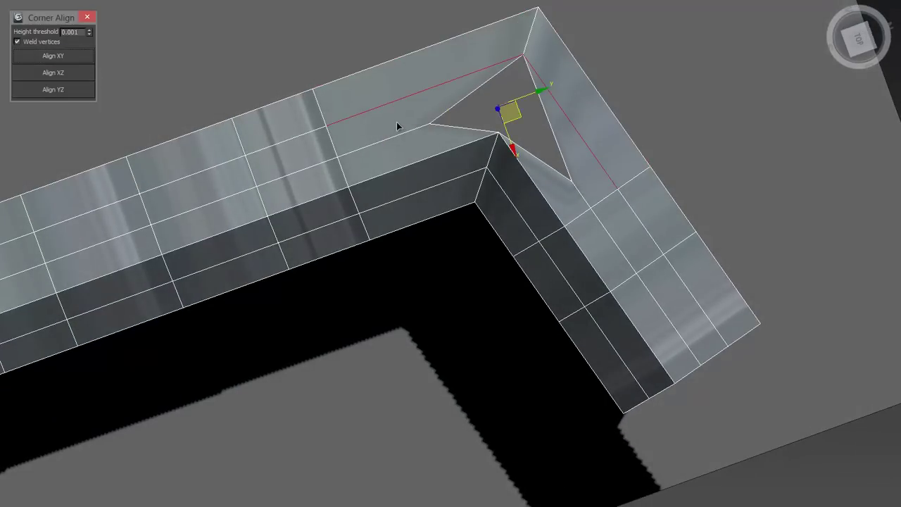
pyautogui.click(397, 134)
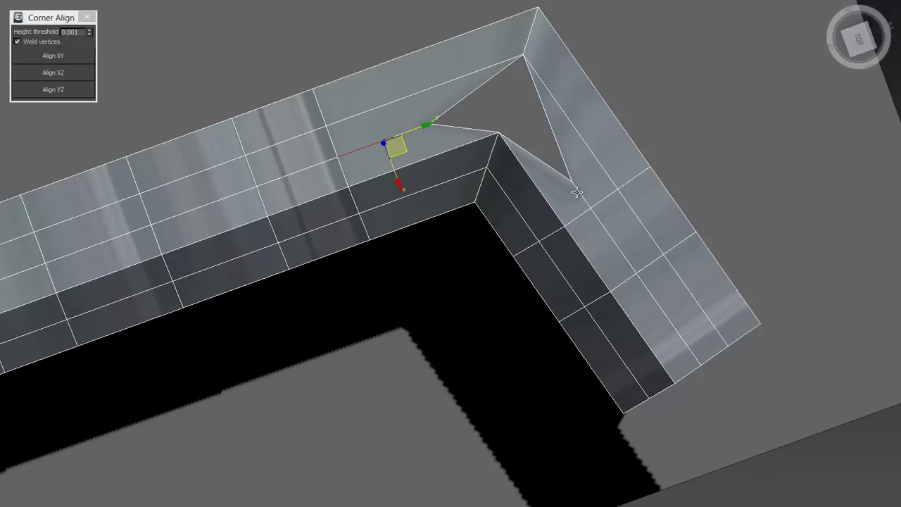
pyautogui.click(63, 57)
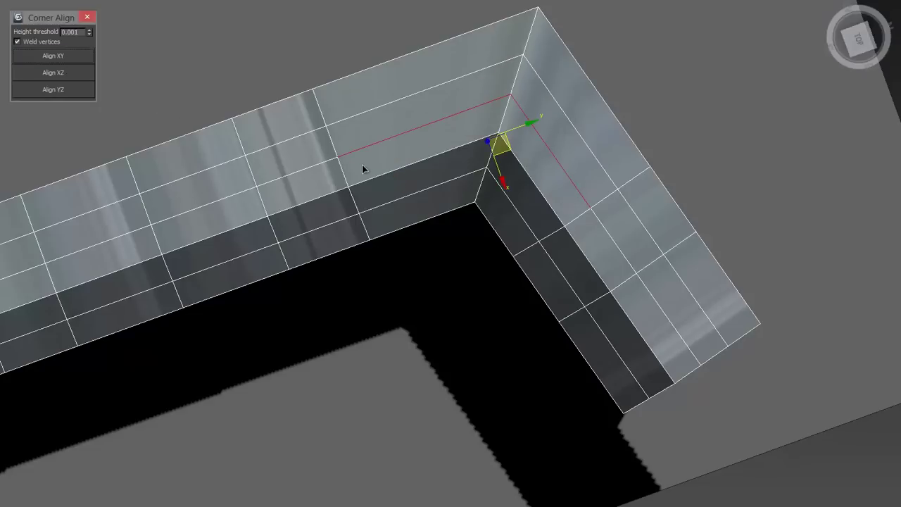
pyautogui.moveTo(362, 164); pyautogui.dragTo(535, 167, button='middle')
pyautogui.scroll(-2, 534, 169)
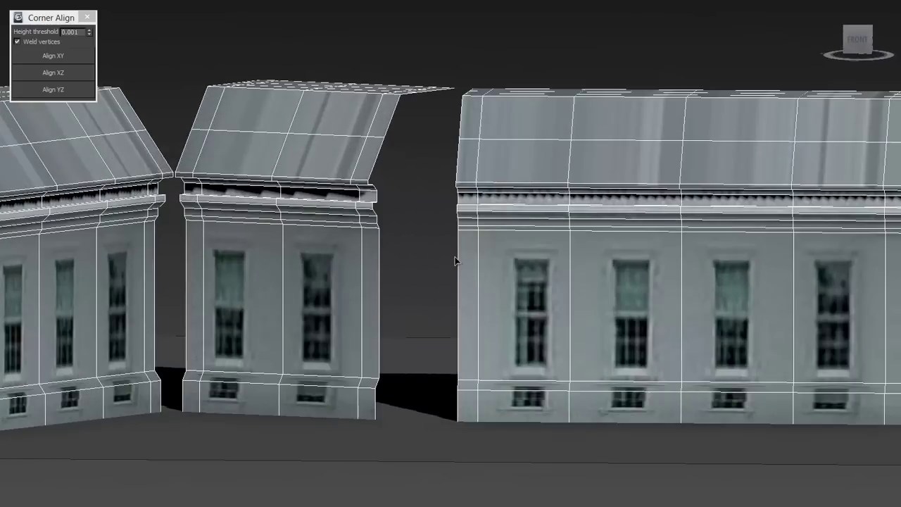
# Step: Select both vertical end edges and align the right wall onto the middle section's corner
pyautogui.click(456, 257)
pyautogui.keyDown('ctrl'); pyautogui.click(380, 265); pyautogui.keyUp('ctrl')
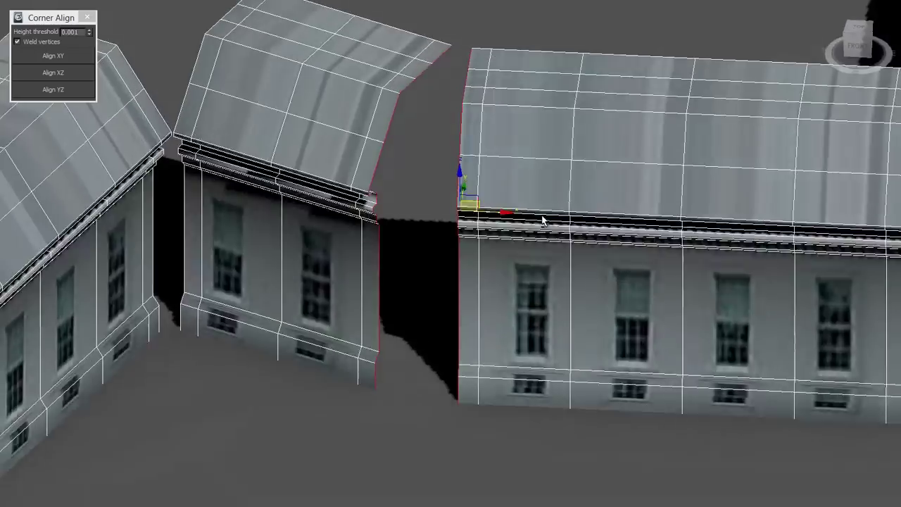
pyautogui.keyDown('alt'); pyautogui.moveTo(539, 171); pyautogui.dragTo(409, 61, button='middle'); pyautogui.keyUp('alt')
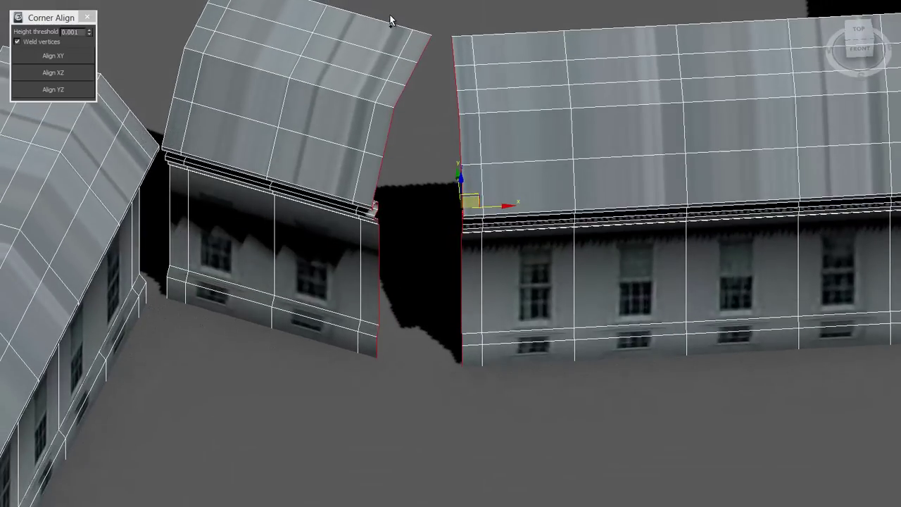
pyautogui.press('f')
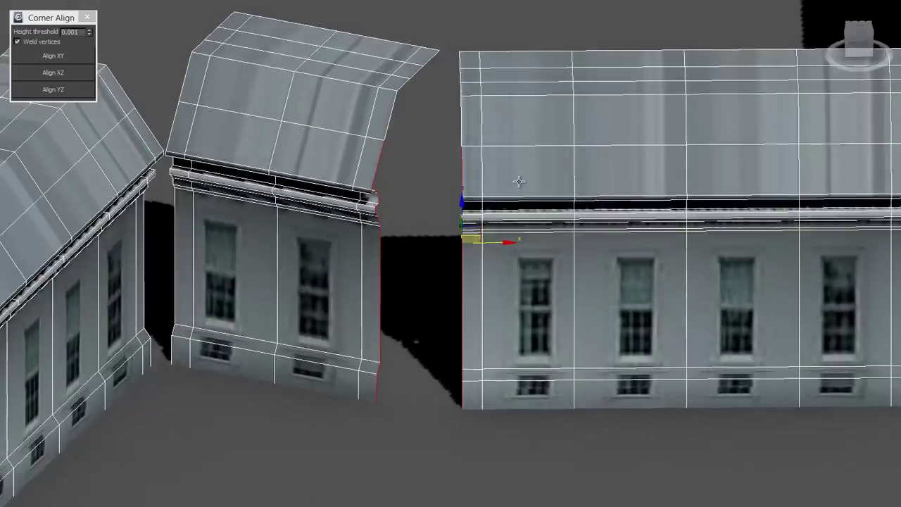
pyautogui.click(64, 58)
pyautogui.keyDown('alt'); pyautogui.moveTo(485, 112); pyautogui.dragTo(490, 131, button='middle'); pyautogui.keyUp('alt')
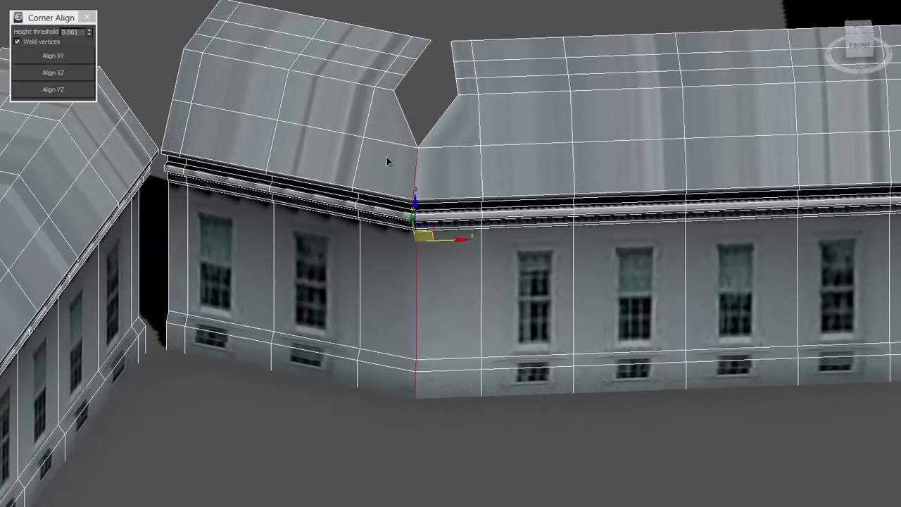
pyautogui.moveTo(386, 162)
pyautogui.keyDown('alt'); pyautogui.mouseDown(button='middle')
pyautogui.moveTo(418, 131)
pyautogui.moveTo(354, 143)
pyautogui.mouseUp(button='middle'); pyautogui.keyUp('alt')
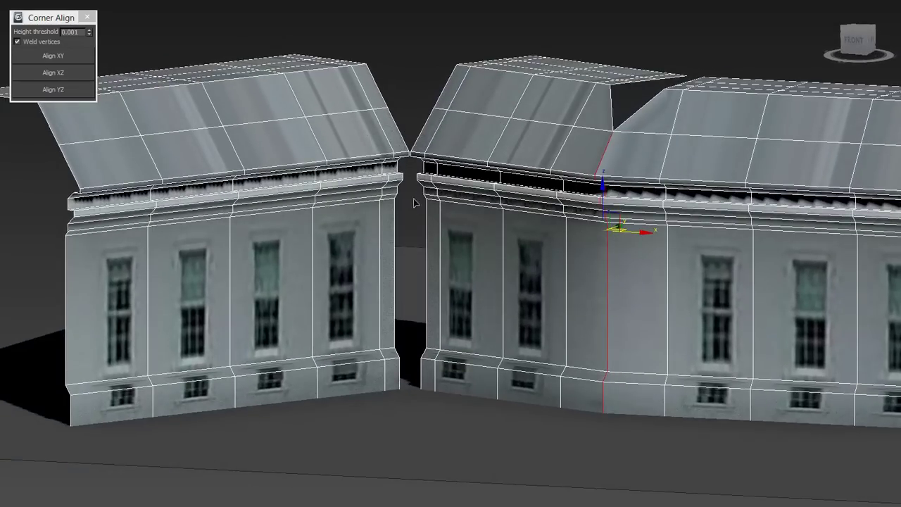
# Step: Switch to Vertex mode and zoom in on the wall gap
pyautogui.press('1')
pyautogui.scroll(3, 408, 281)
pyautogui.scroll(3, 408, 296)
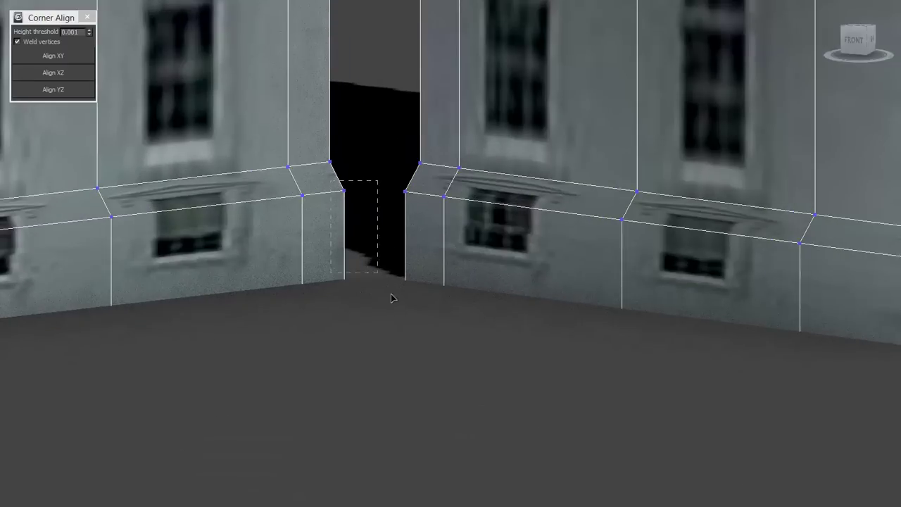
# Step: Box-select the two base vertices at the wall gap and weld them into one with Align XY
pyautogui.moveTo(392, 298); pyautogui.dragTo(420, 332)
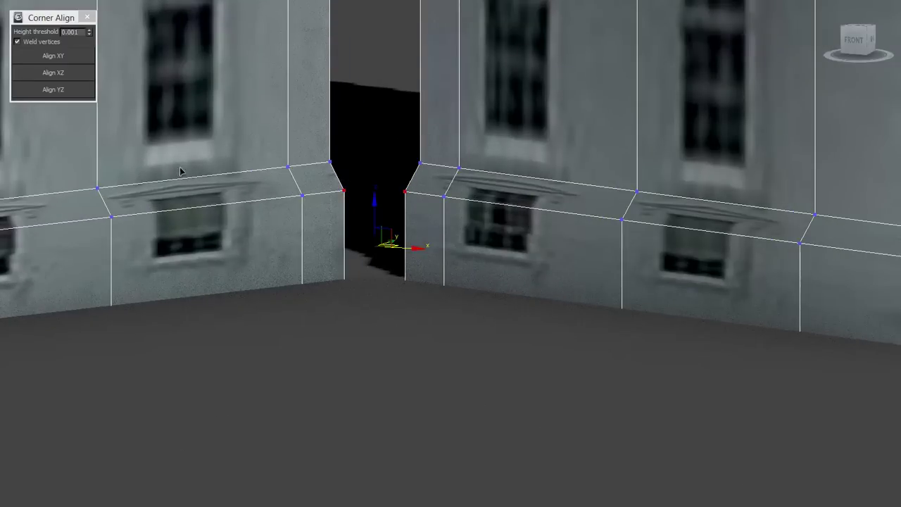
pyautogui.click(56, 59)
pyautogui.scroll(-1, 420, 347)
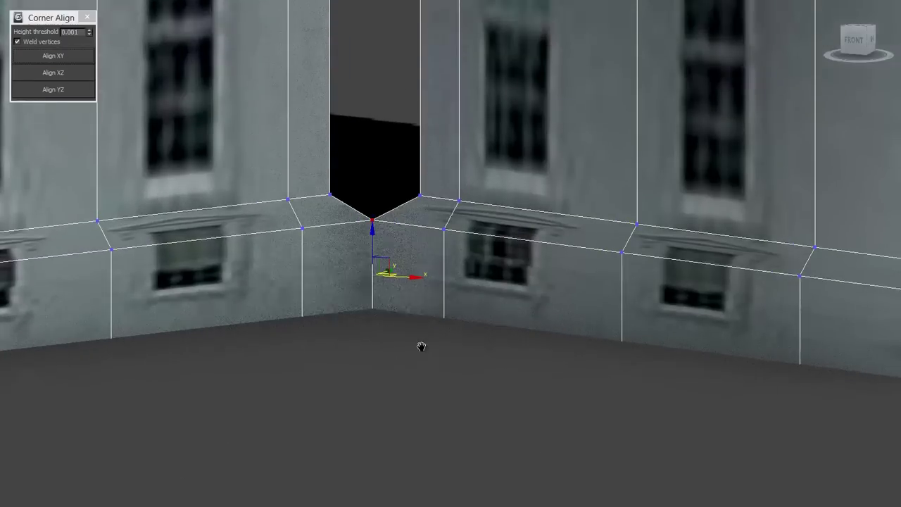
pyautogui.scroll(-4, 406, 251)
pyautogui.scroll(-2, 413, 223)
pyautogui.moveTo(414, 224)
pyautogui.keyDown('alt'); pyautogui.mouseDown(button='middle')
pyautogui.moveTo(428, 221)
pyautogui.moveTo(428, 241)
pyautogui.moveTo(430, 235)
pyautogui.mouseUp(button='middle'); pyautogui.keyUp('alt')
# Step: Weld the two roofs' corner vertices together into a single peak with Align XY
pyautogui.click(414, 261)
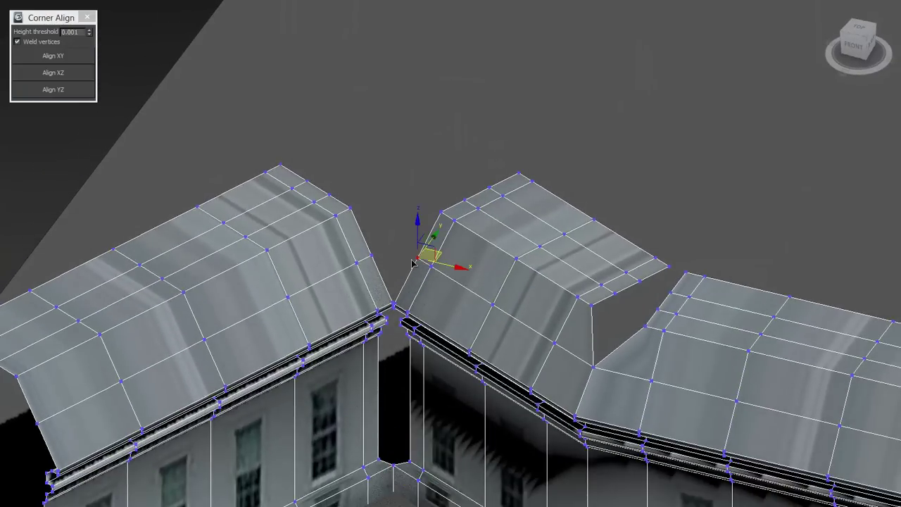
pyautogui.keyDown('ctrl'); pyautogui.click(372, 256); pyautogui.keyUp('ctrl')
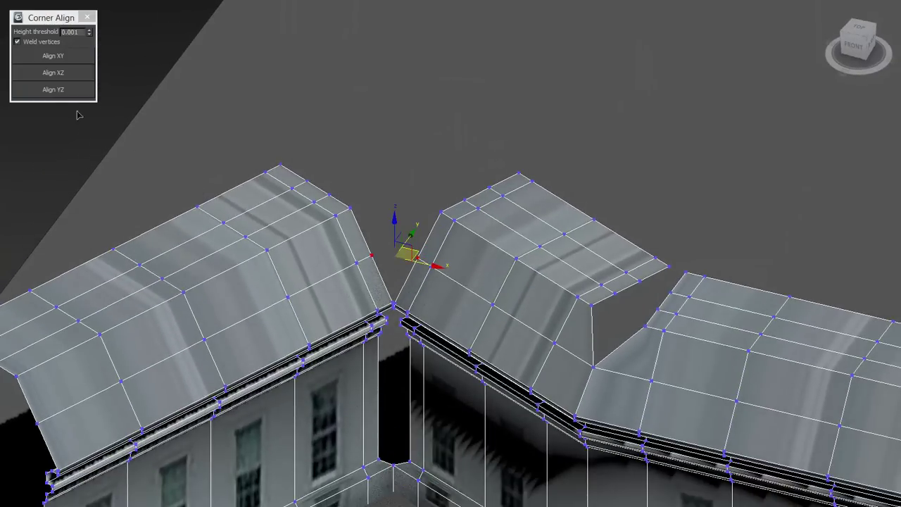
pyautogui.click(53, 56)
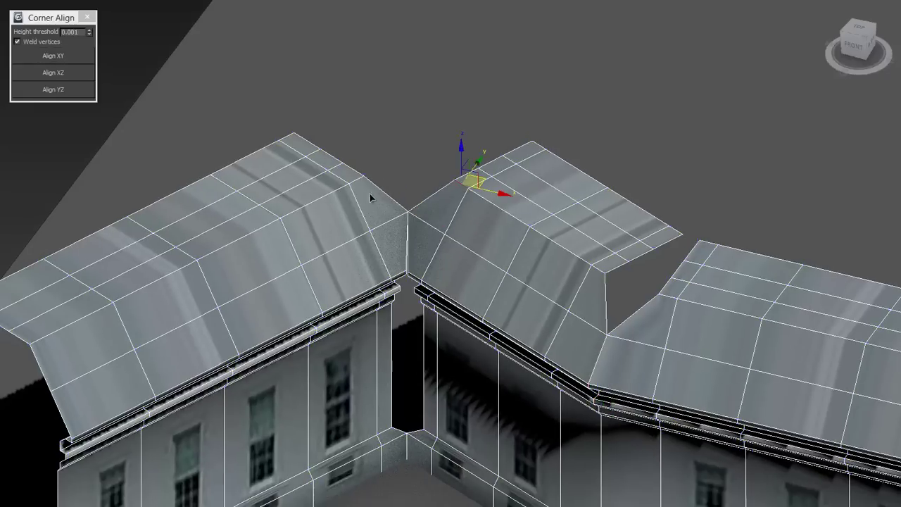
pyautogui.moveTo(354, 175)
pyautogui.keyDown('alt'); pyautogui.mouseDown(button='middle')
pyautogui.moveTo(579, 211)
pyautogui.moveTo(580, 227)
pyautogui.moveTo(576, 206)
pyautogui.mouseUp(button='middle'); pyautogui.keyUp('alt')
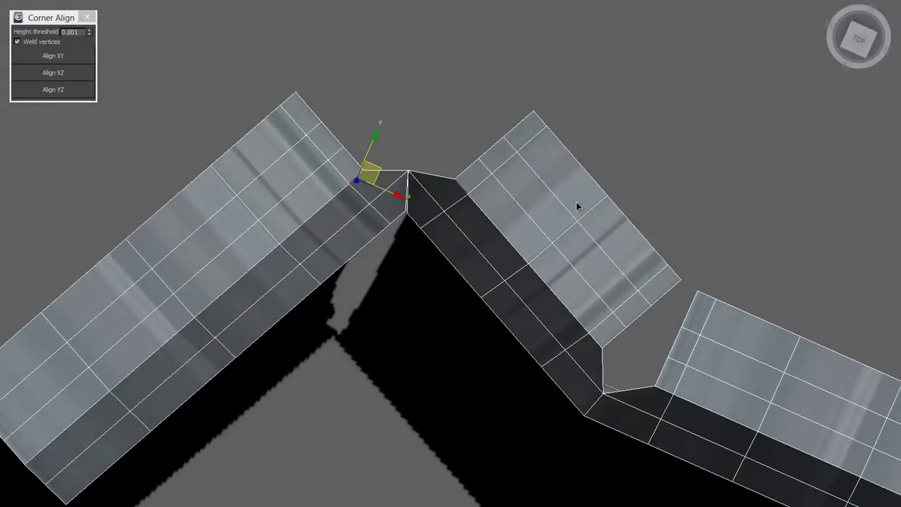
pyautogui.click(43, 54)
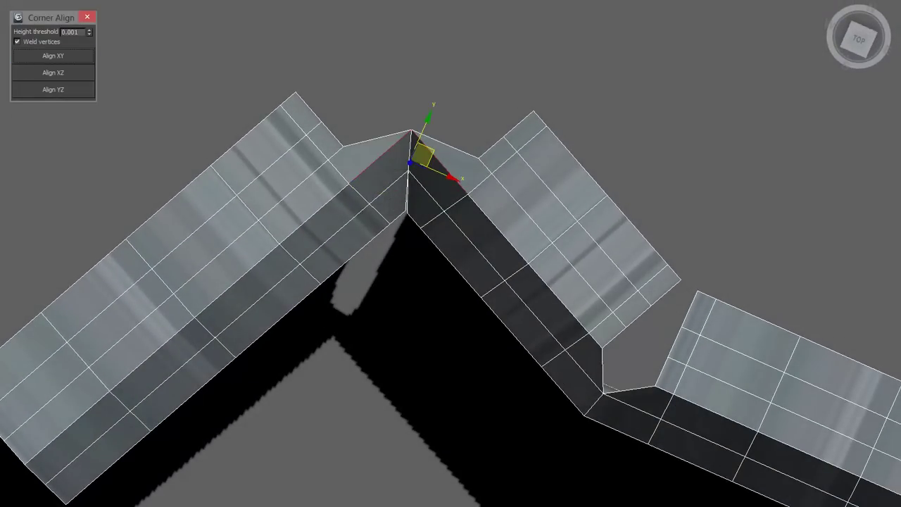
# Step: Align the building's vertical corner edge into a welded corner
pyautogui.moveTo(555, 286)
pyautogui.keyDown('alt'); pyautogui.mouseDown(button='middle')
pyautogui.moveTo(556, 196)
pyautogui.moveTo(425, 319)
pyautogui.moveTo(517, 293)
pyautogui.moveTo(266, 164)
pyautogui.mouseUp(button='middle'); pyautogui.keyUp('alt')
pyautogui.click(425, 317)
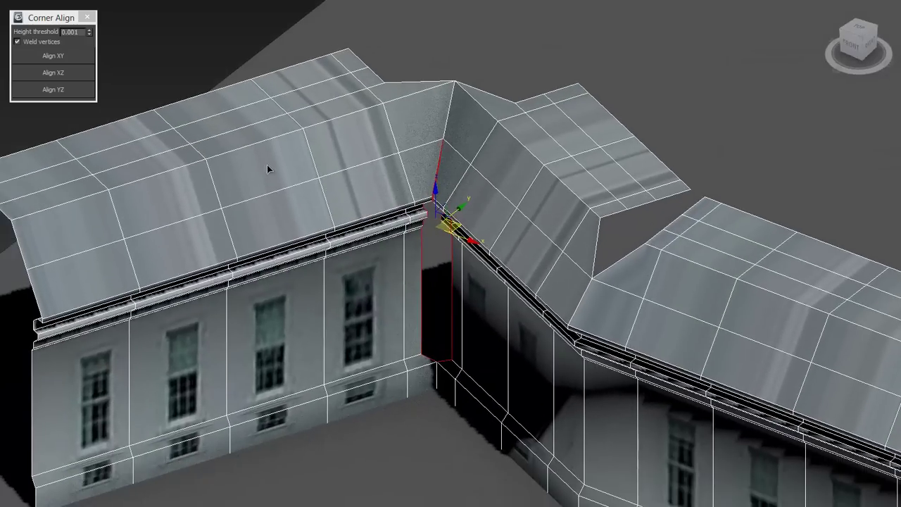
pyautogui.click(70, 59)
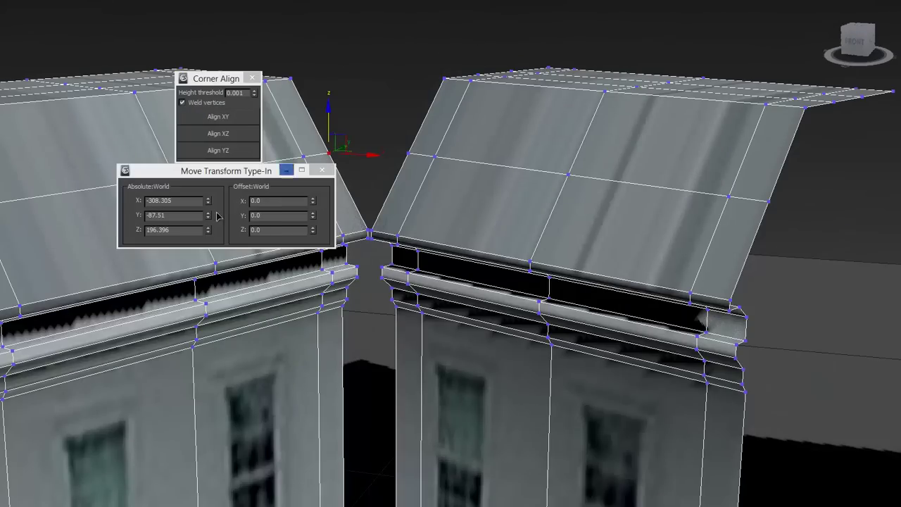
# Step: Check a roof corner vertex's Z height in the Transform Type-In, then test Align XY and undo it
pyautogui.moveTo(185, 230); pyautogui.dragTo(121, 231)
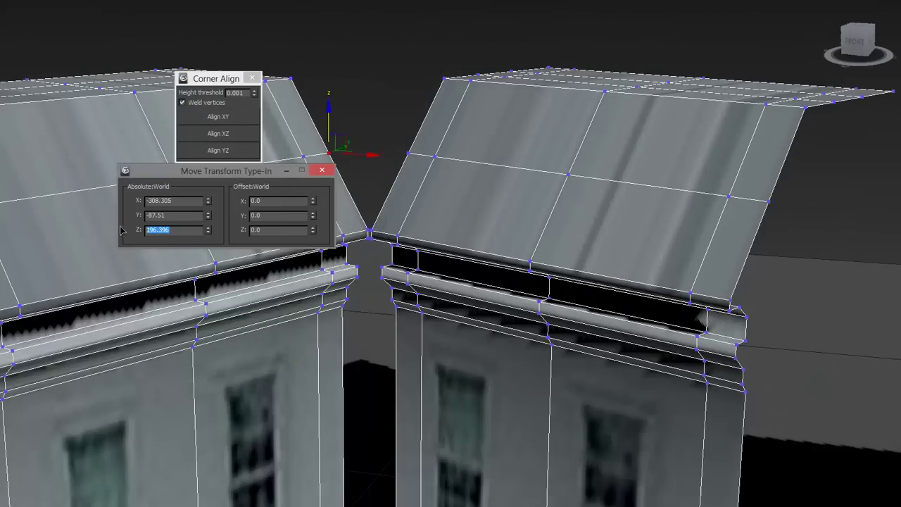
pyautogui.click(407, 153)
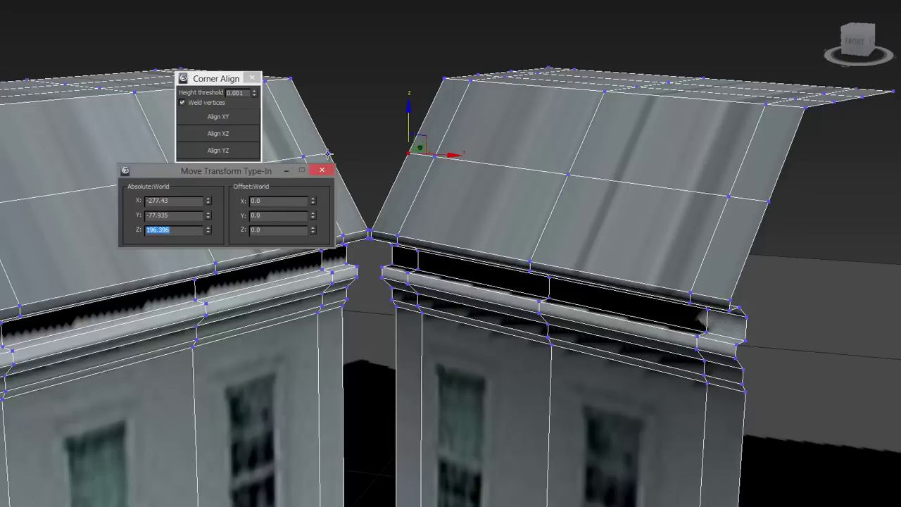
pyautogui.click(235, 118)
pyautogui.hotkey('ctrl', 'z')
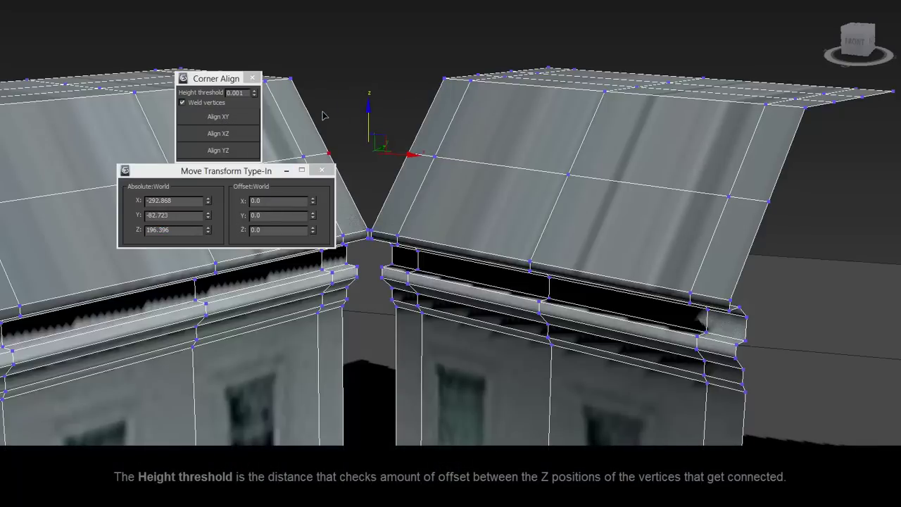
# Step: Read the right roof corner vertex's Z height of 196.398, then select both roof corner vertices
pyautogui.click(409, 153)
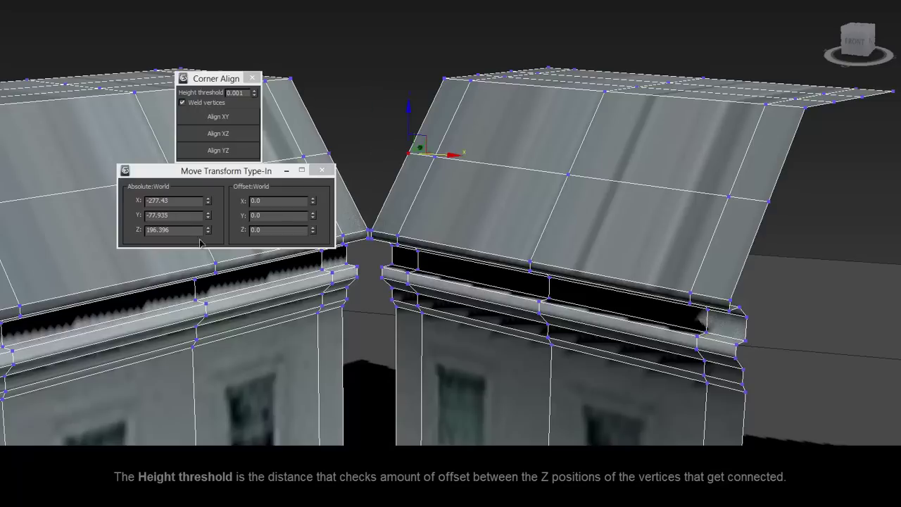
pyautogui.click(188, 230)
pyautogui.write('196.398')
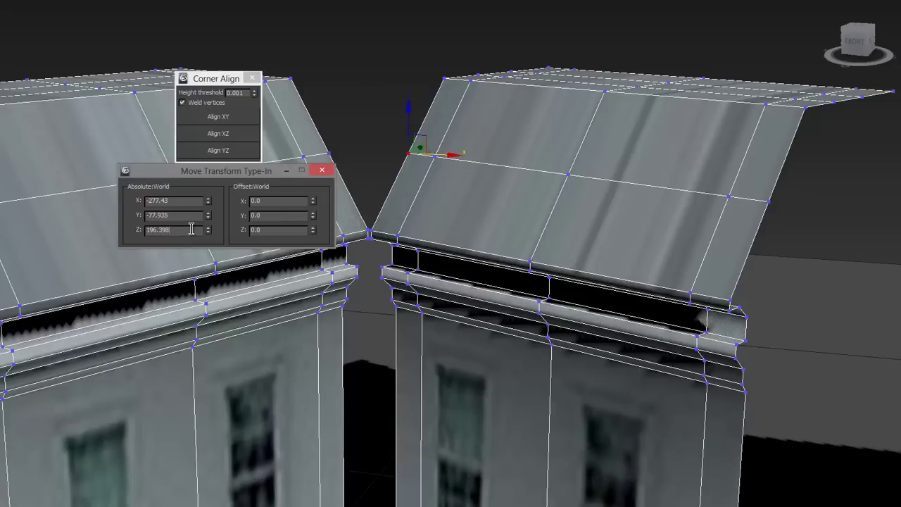
pyautogui.doubleClick(191, 230)
pyautogui.click(329, 153)
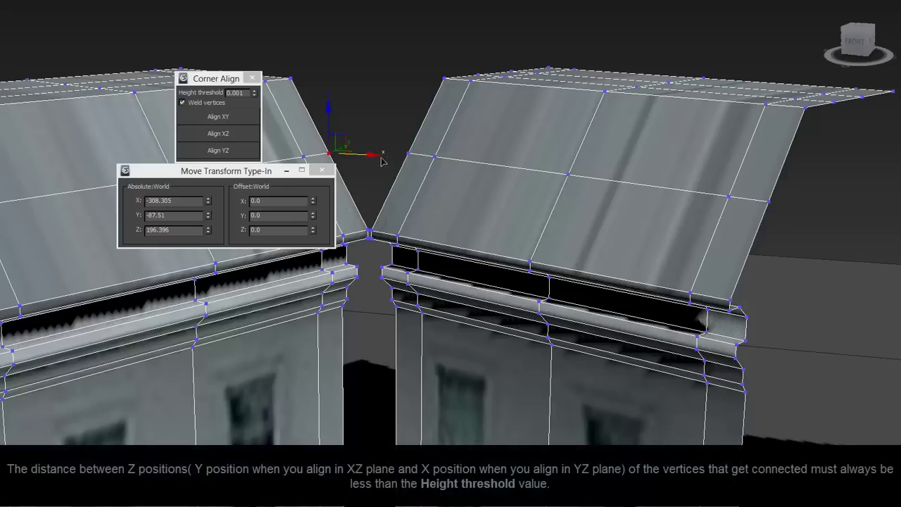
pyautogui.keyDown('ctrl'); pyautogui.click(434, 157); pyautogui.keyUp('ctrl')
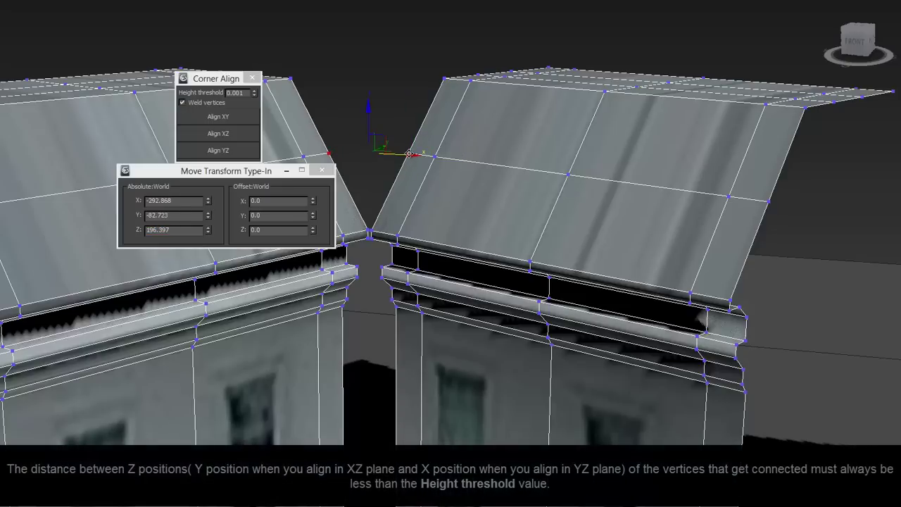
# Step: Try Align XZ on the roof corners, dismiss the no-pairs warning, and raise Height threshold to 0.005
pyautogui.click(219, 132)
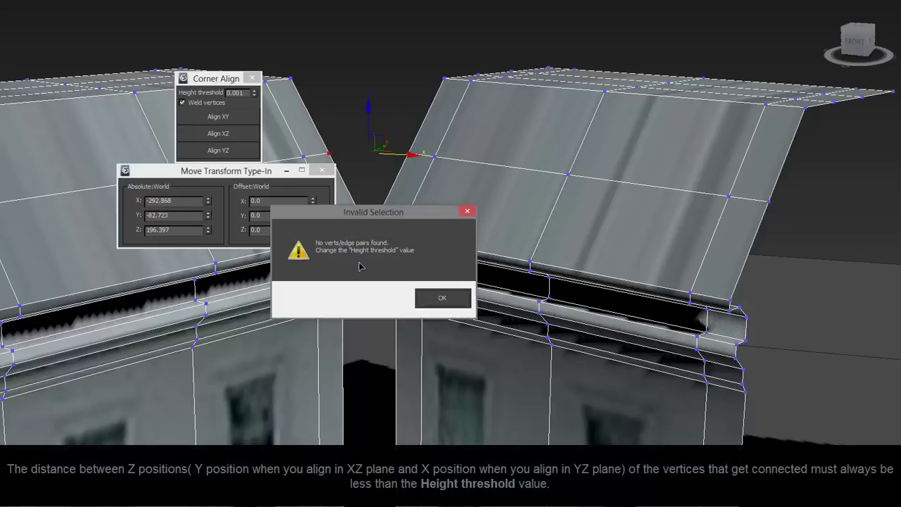
pyautogui.click(442, 297)
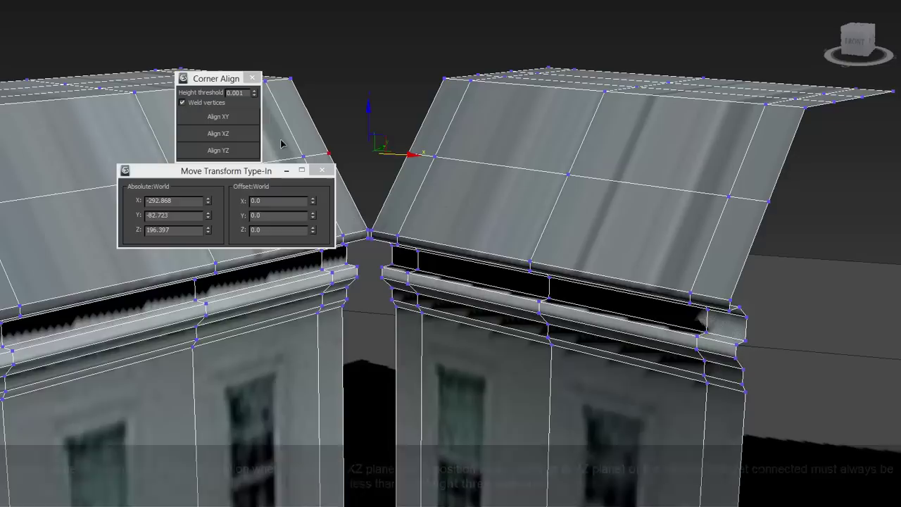
pyautogui.doubleClick(255, 91)
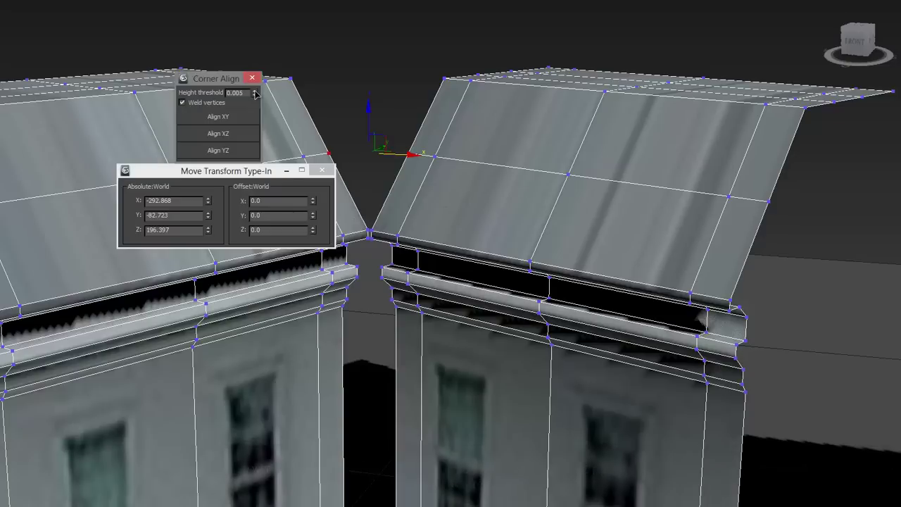